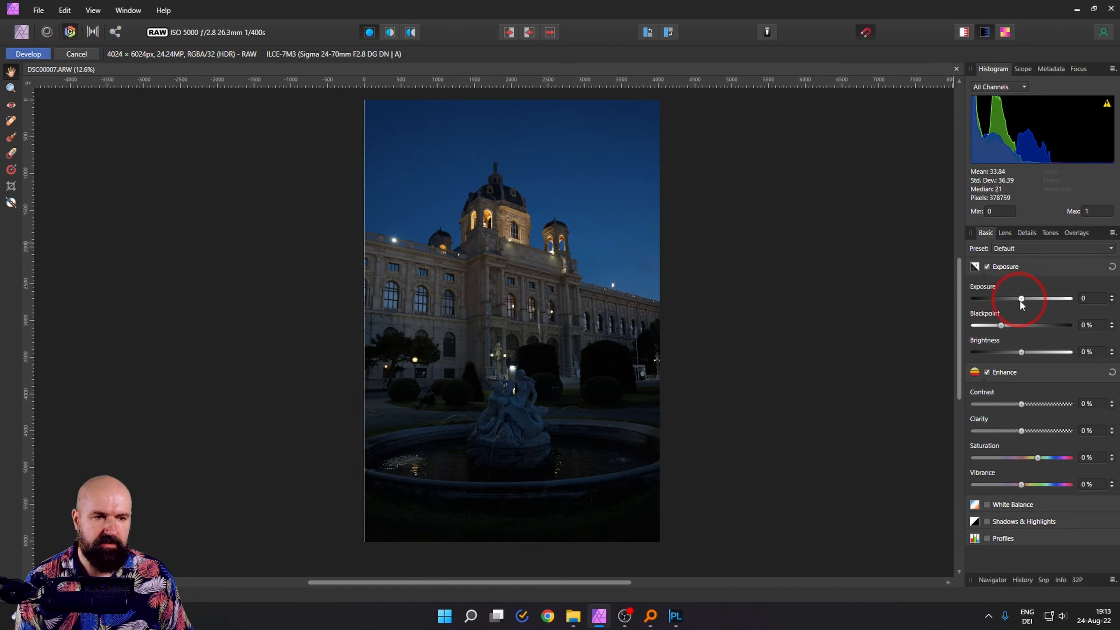
Try a brighter exposure, reset it to zero, and develop the RAW into a Background pixel layer
left_click_drag(1021, 298, 1047, 298)
left_click(402, 242)
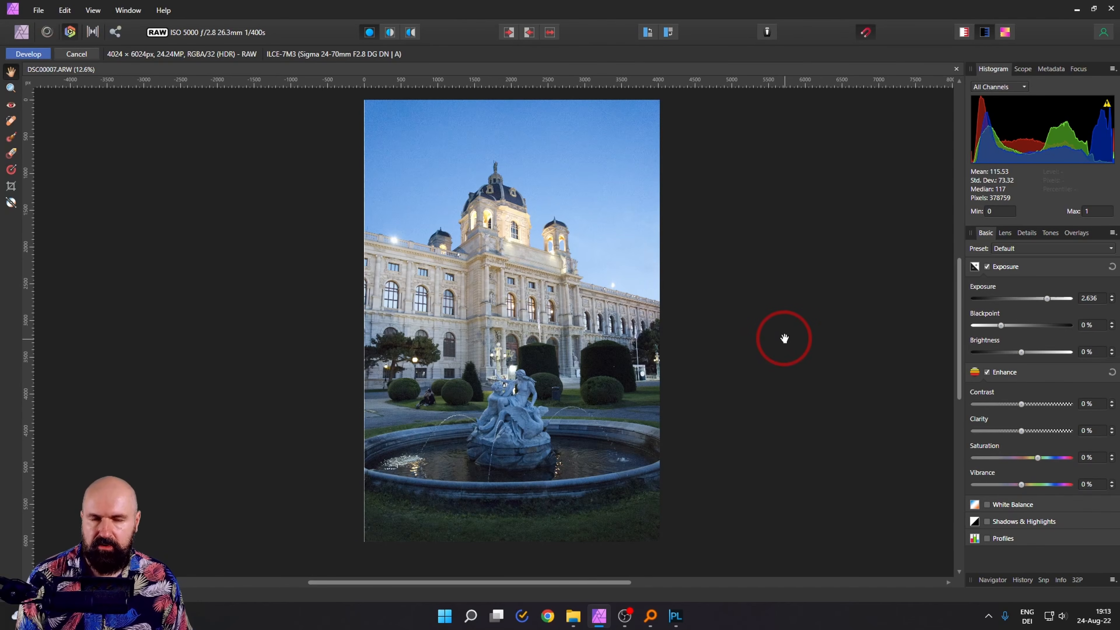
left_click(1111, 268)
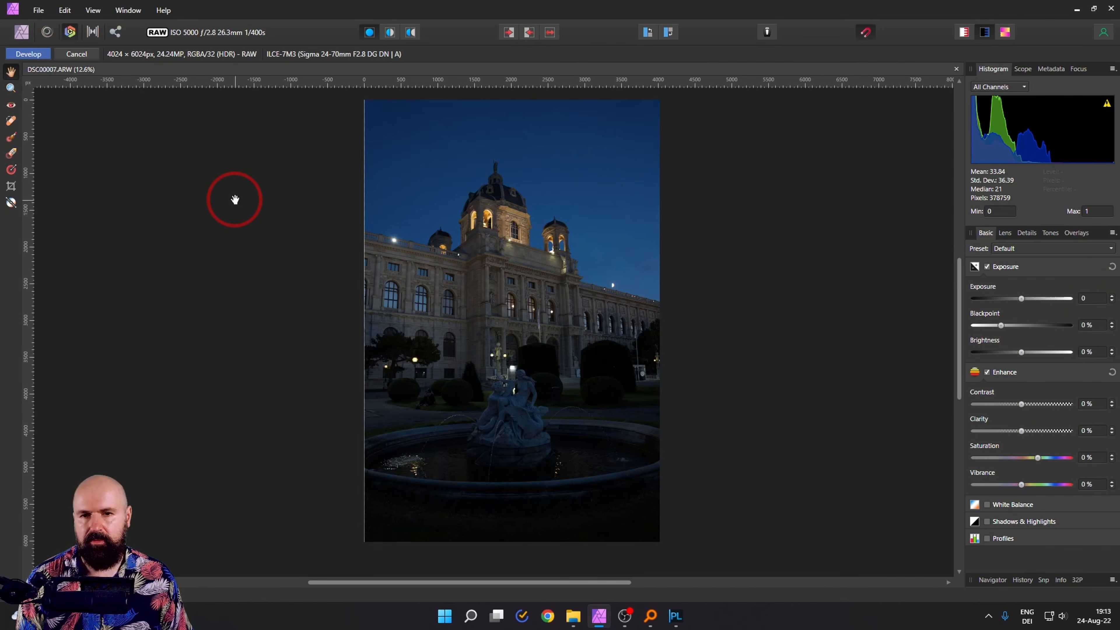
left_click(40, 55)
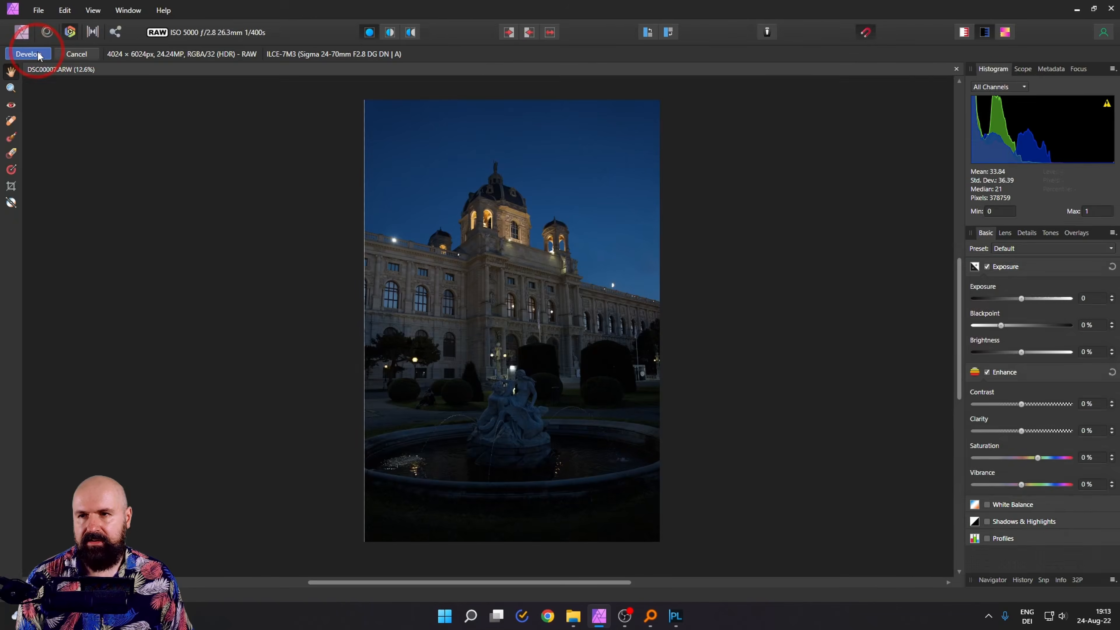
Enter the Tone Mapping persona and set Tone Compression to 33% with the whole photo in view
left_click(93, 33)
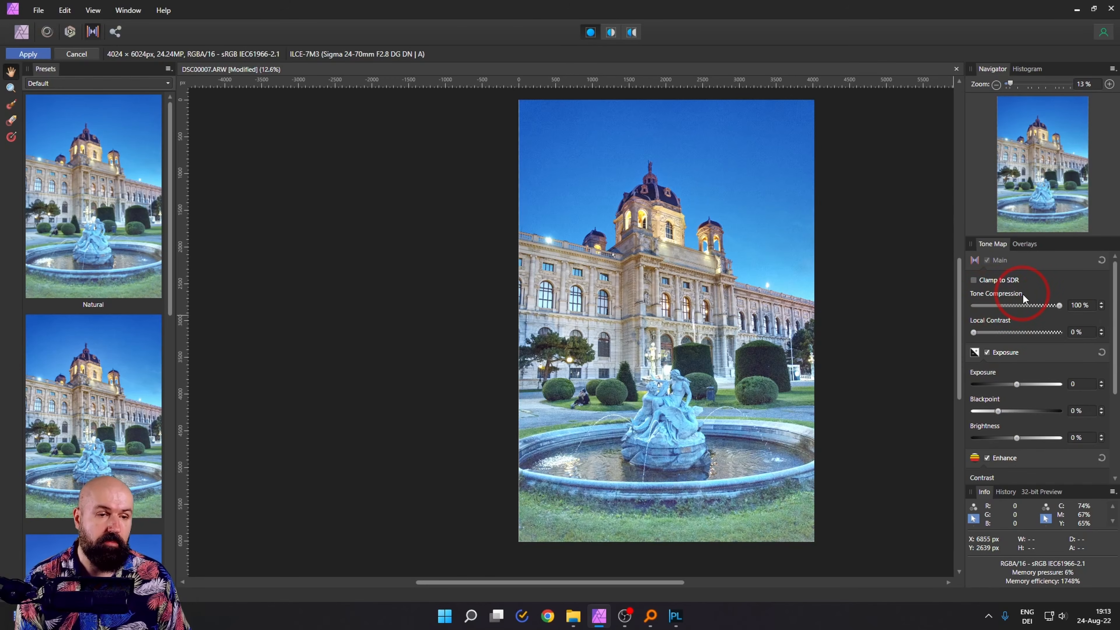
left_click_drag(1060, 305, 1000, 299)
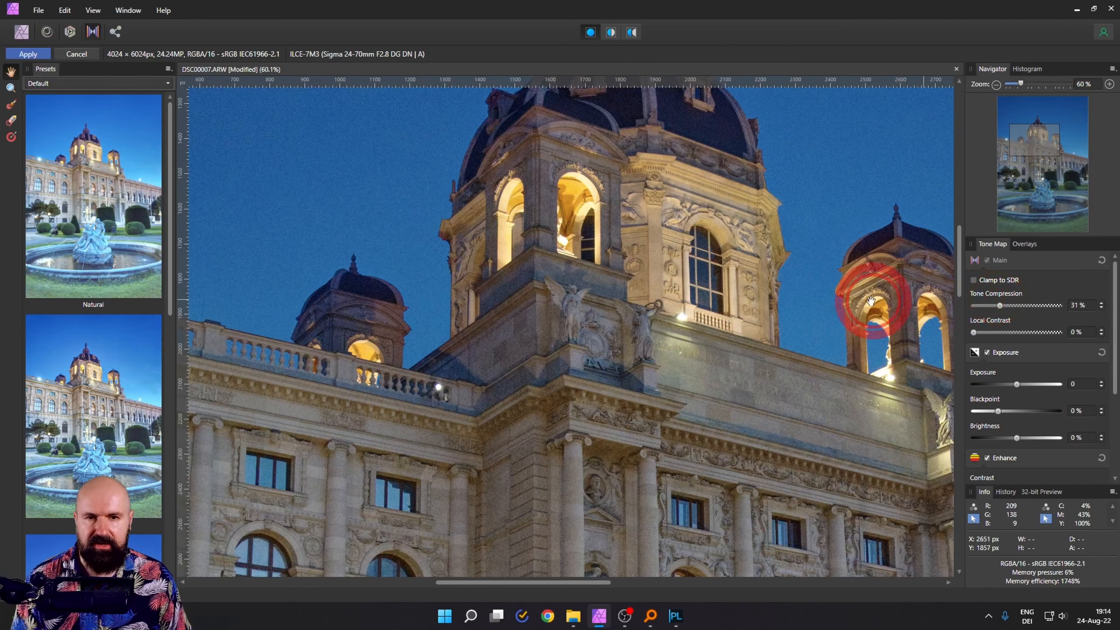
scroll(783, 302, "down", 3)
scroll(784, 302, "down", 3)
left_click_drag(814, 301, 659, 270)
scroll(687, 270, "down", 1)
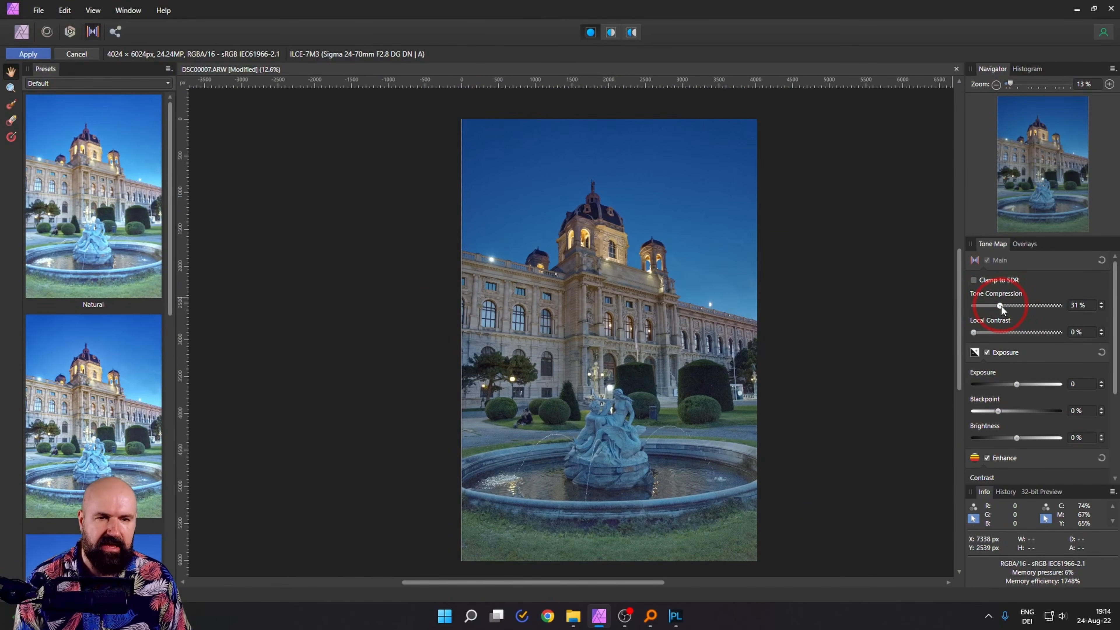
left_click_drag(1001, 306, 992, 327)
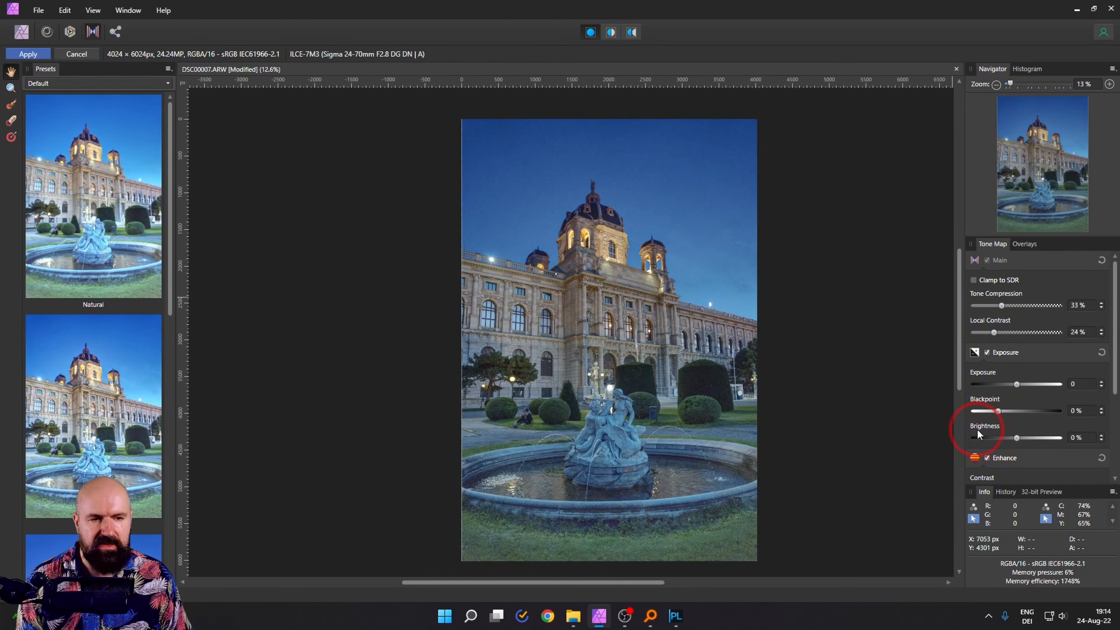
Lower Brightness to -17%, keeping Local Contrast at 24%, and reframe the photo
left_click_drag(1021, 439, 992, 443)
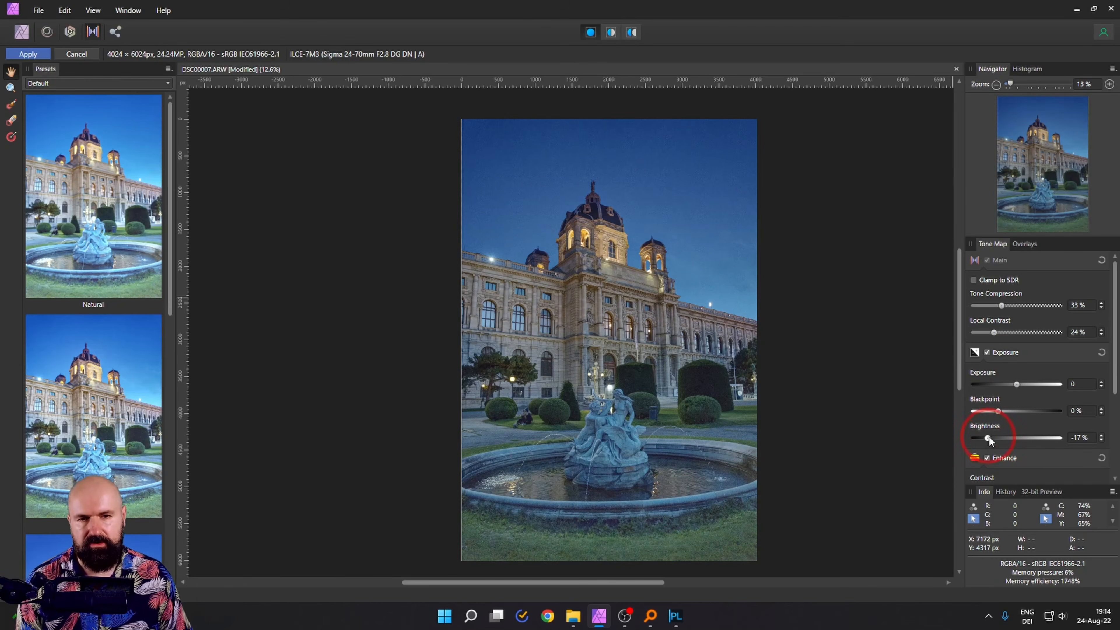
left_click_drag(823, 354, 784, 350)
scroll(696, 336, "up", 1)
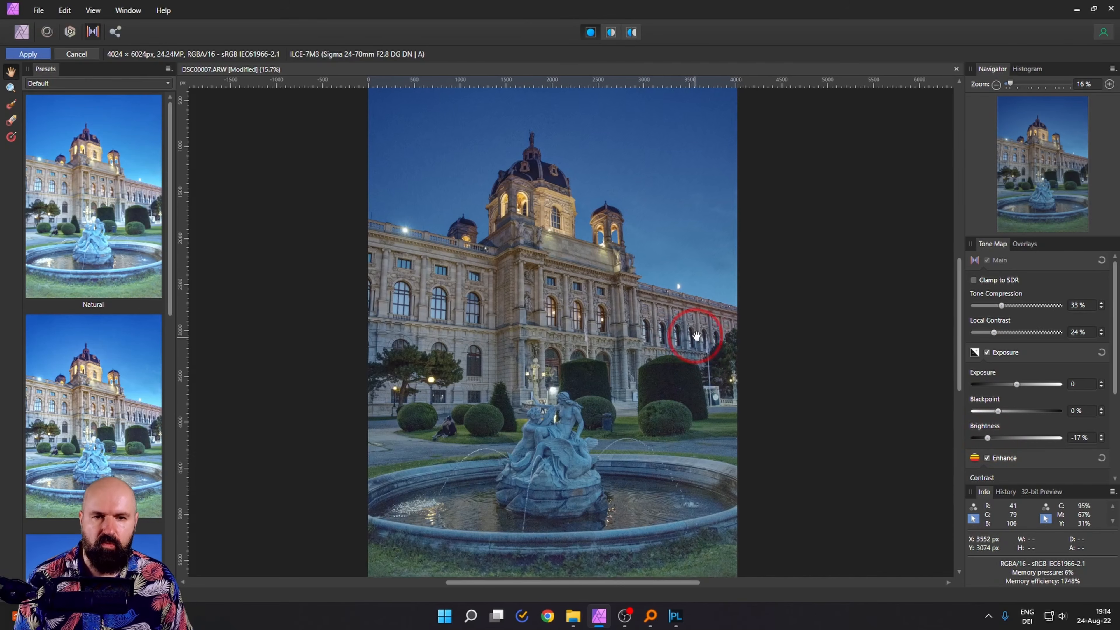
left_click_drag(696, 336, 713, 279)
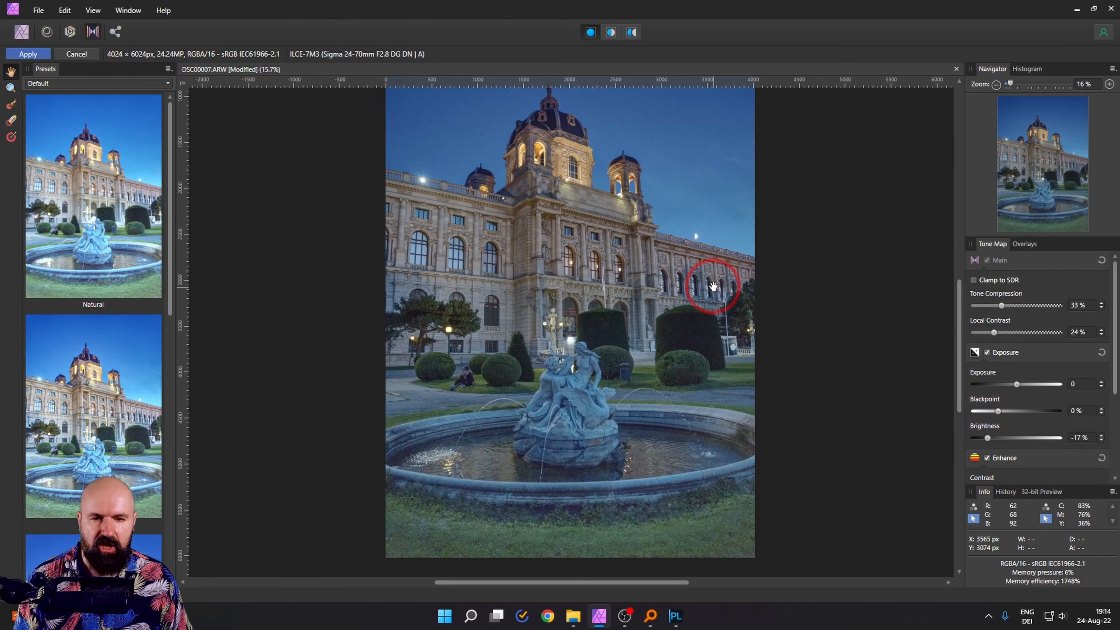
left_click(1023, 245)
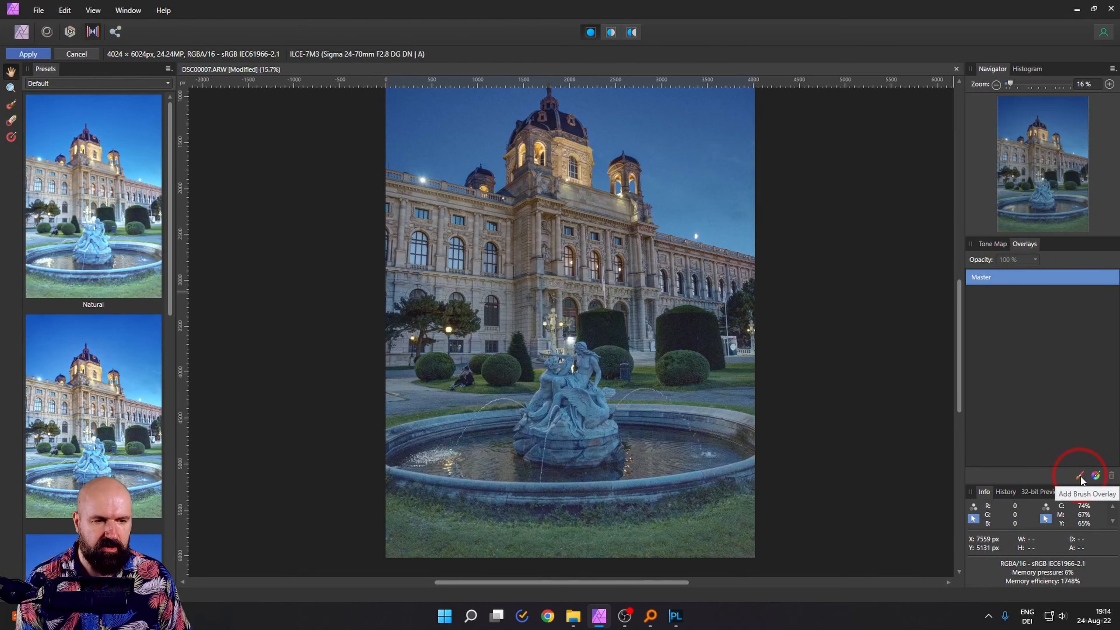
Add a gradient overlay running from the photo's bottom up to the building
left_click(1096, 475)
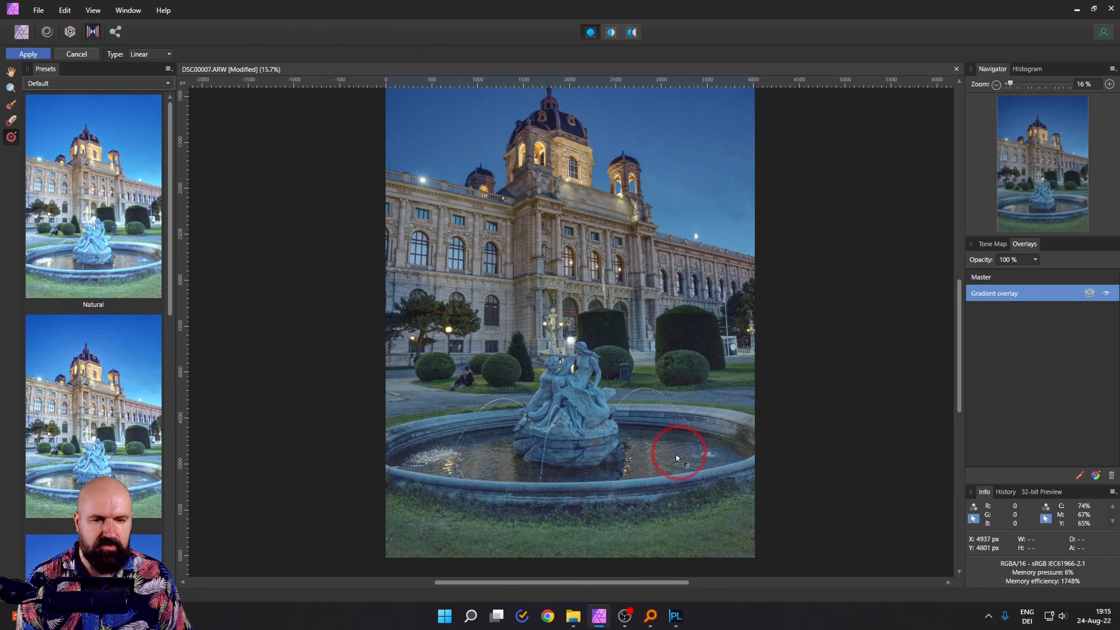
left_click_drag(557, 567, 559, 211)
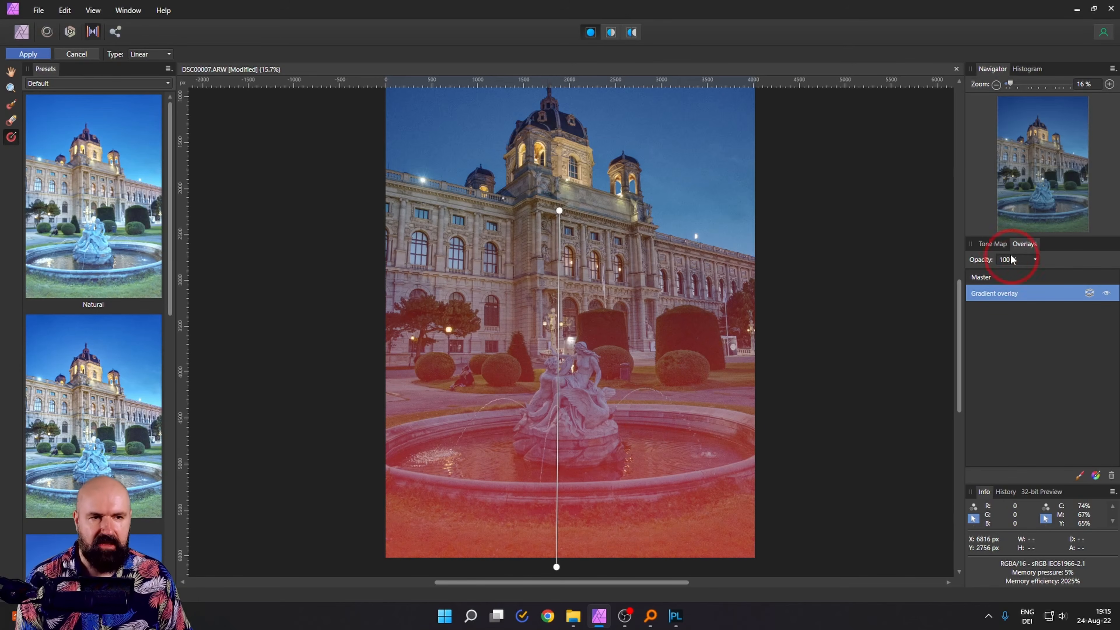
left_click(993, 243)
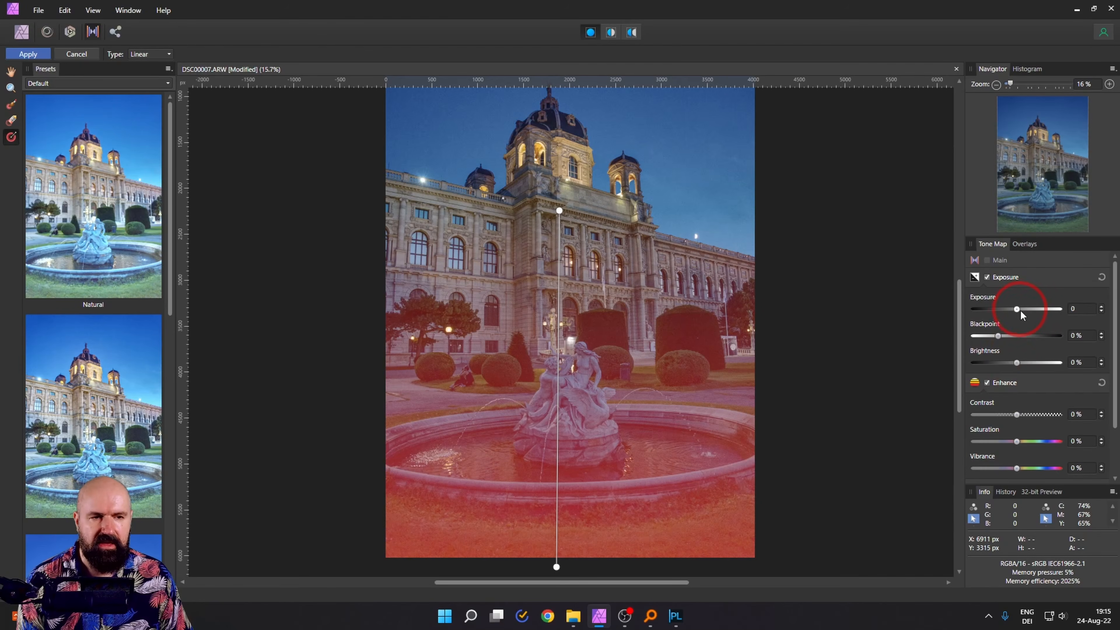
Give the overlay Exposure 0.34, Brightness -1% and Contrast 4%, and shift its top end on the building
left_click_drag(1021, 314, 1016, 311)
scroll(1050, 372, "down", 2)
scroll(1045, 375, "up", 2)
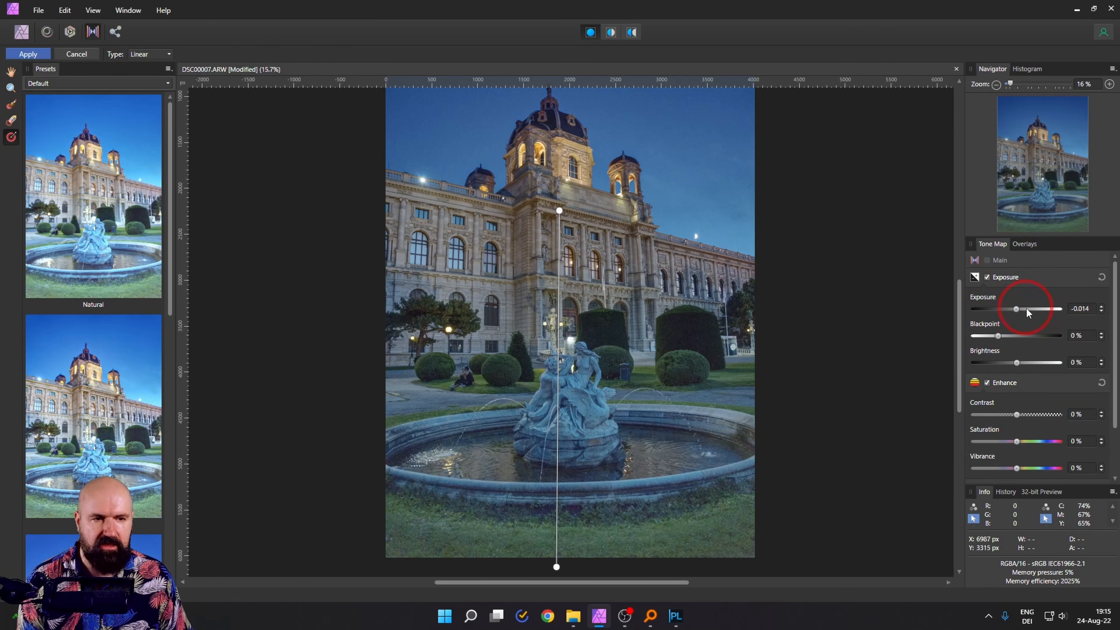
left_click_drag(1020, 313, 1027, 312)
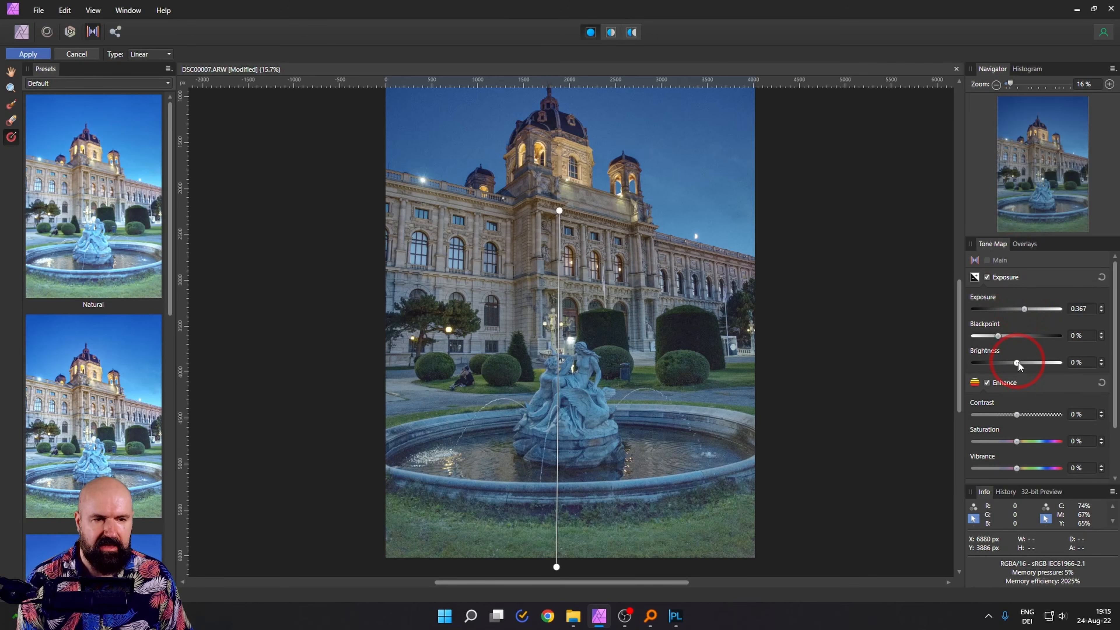
mouse_move(1017, 364)
left_mouse_down()
mouse_move(1003, 364)
mouse_move(1014, 364)
left_mouse_up()
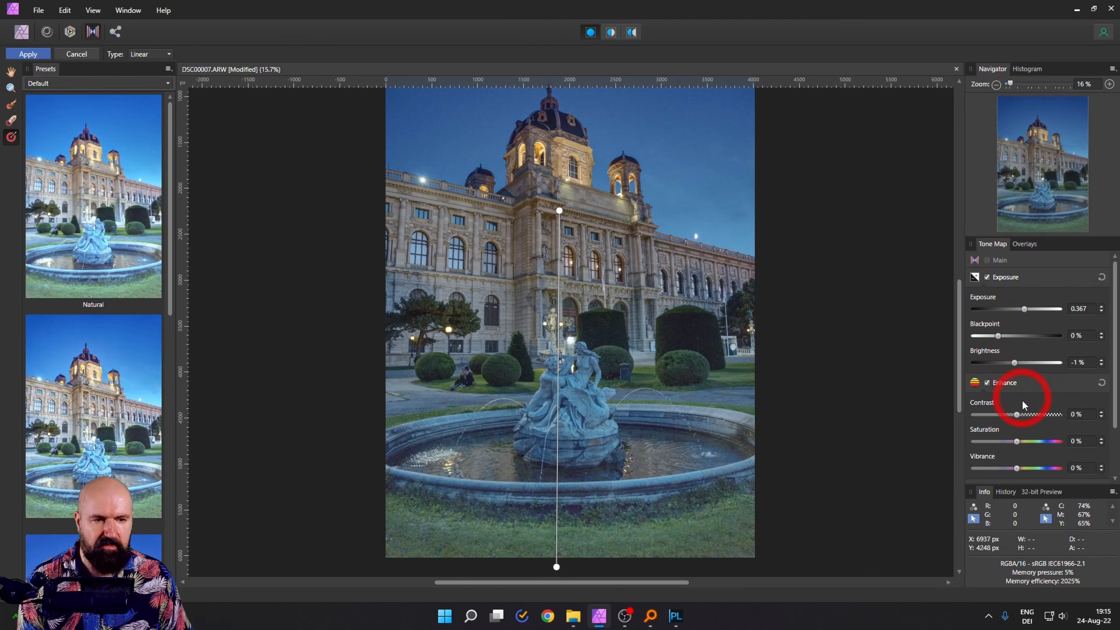
left_click_drag(1019, 419, 1021, 415)
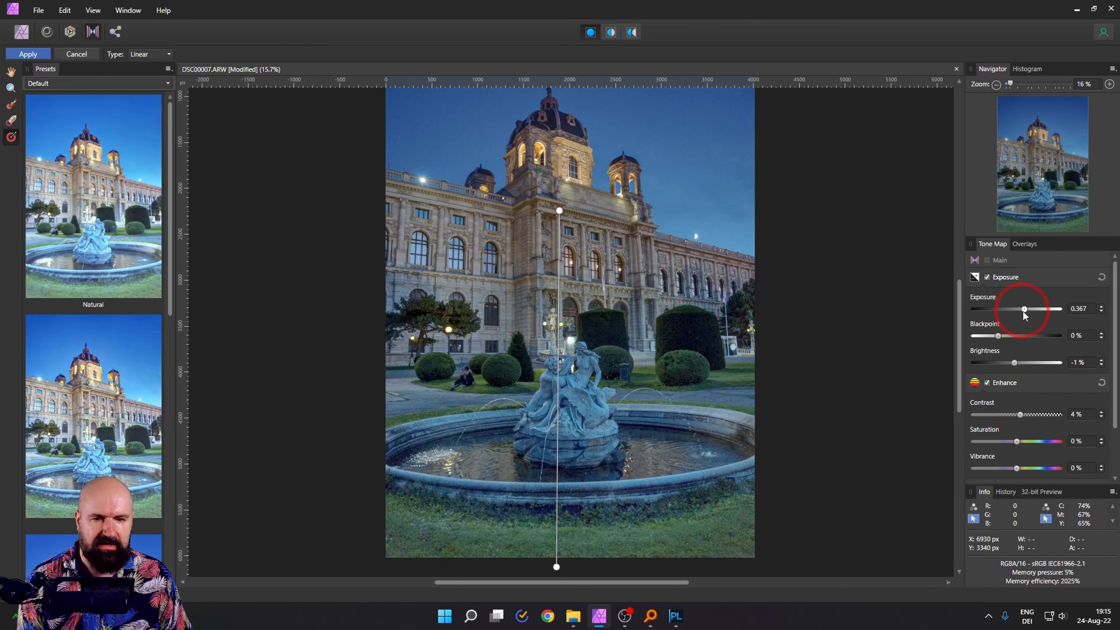
left_click_drag(1019, 311, 1023, 311)
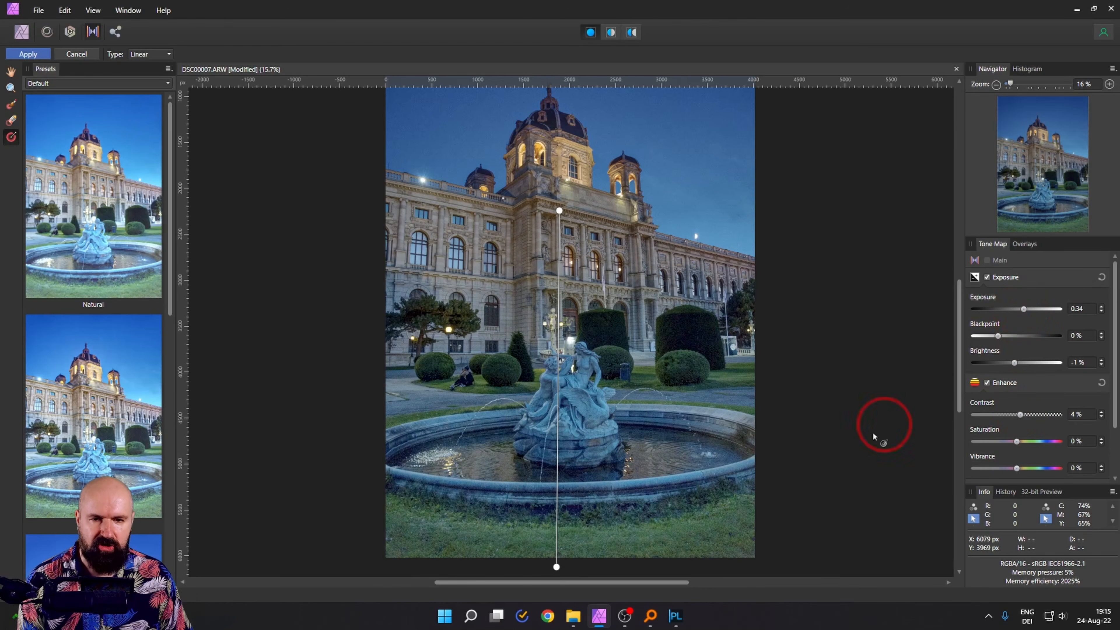
mouse_move(558, 208)
left_mouse_down()
mouse_move(570, 425)
mouse_move(556, 222)
left_mouse_up()
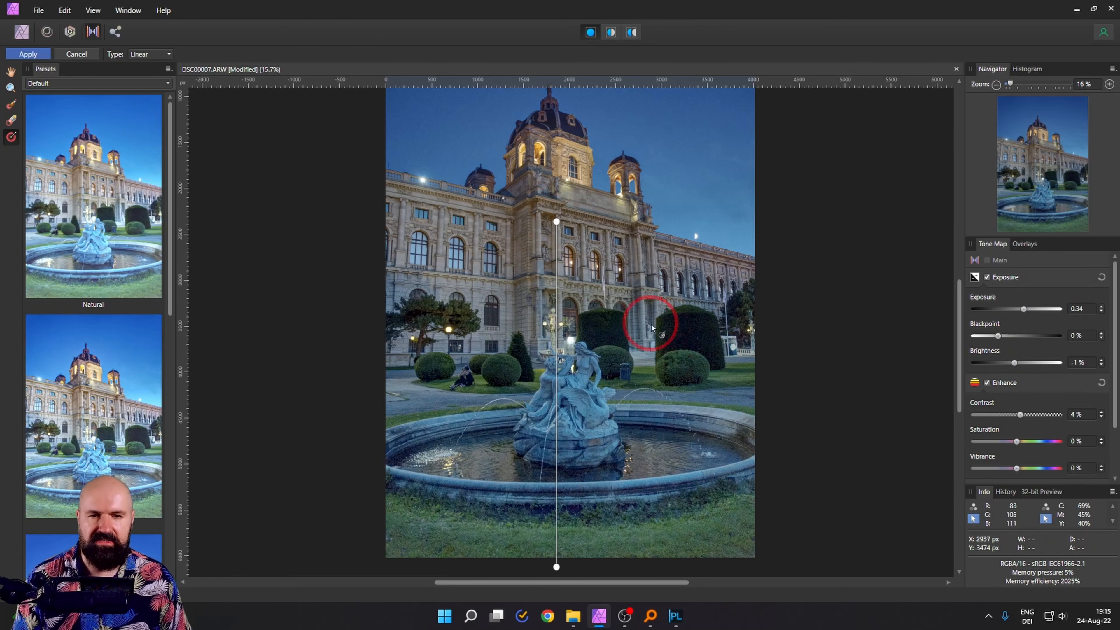
scroll(630, 340, "down", 2)
left_click_drag(620, 354, 621, 349)
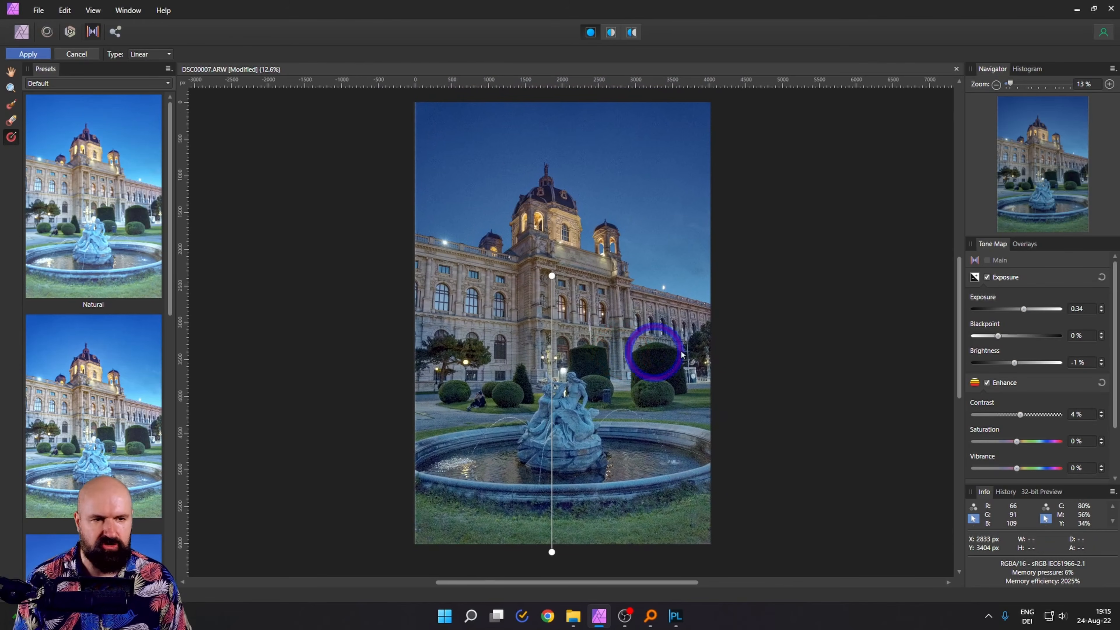
left_click(1022, 243)
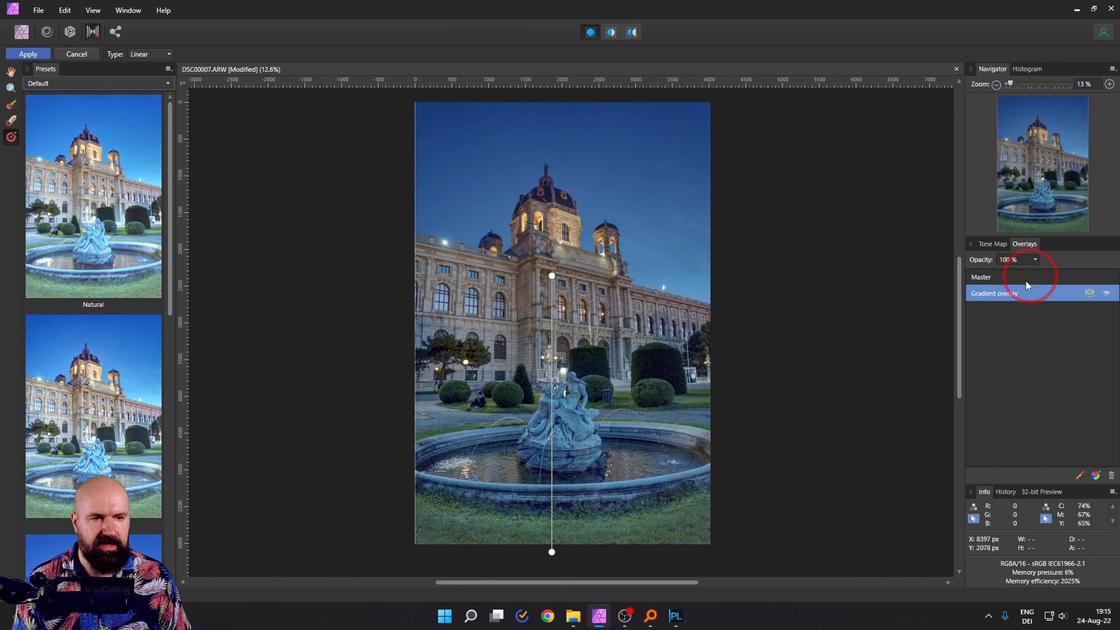
Select the Master overlay and apply the tone mapping to return to the Photo persona
left_click(986, 276)
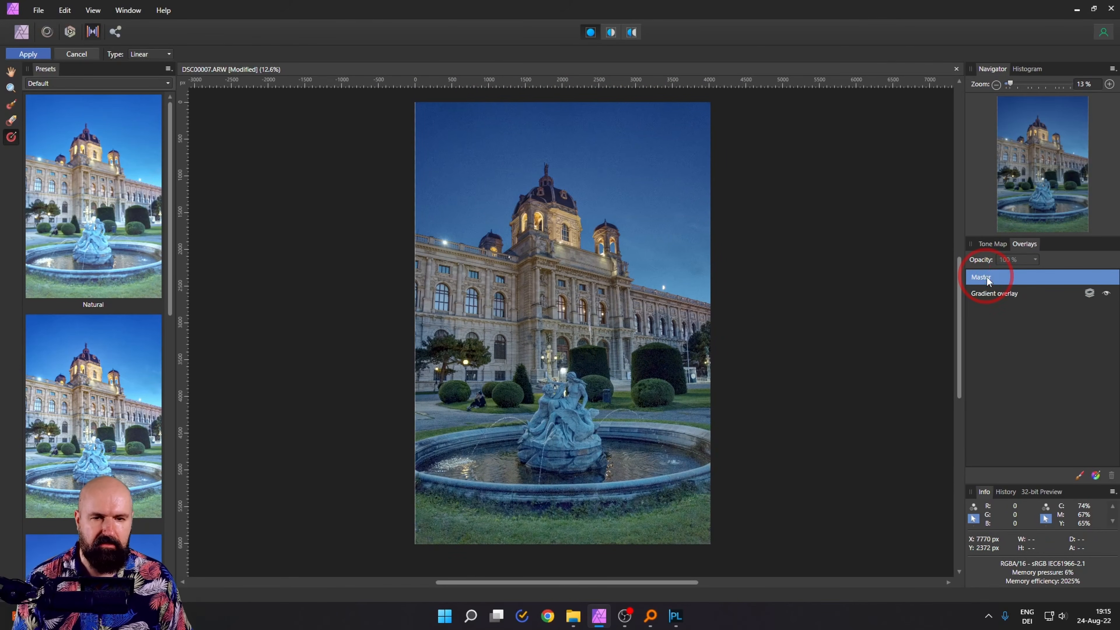
left_click(990, 244)
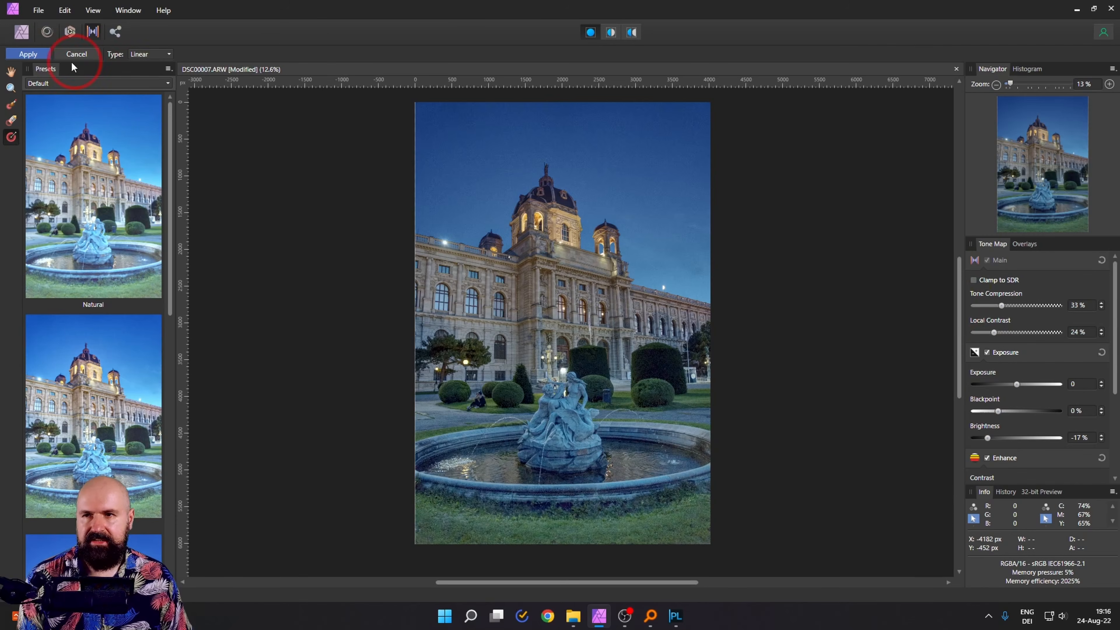
left_click(28, 54)
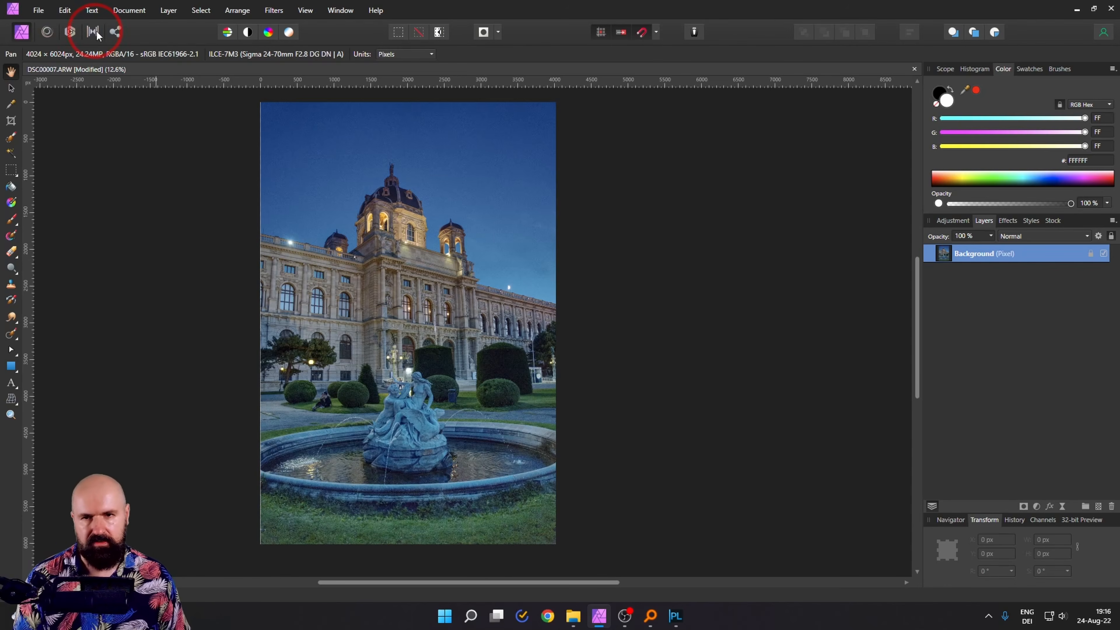
Pan right and zoom in to about 117% on the fountain statue
left_click_drag(391, 195, 474, 206)
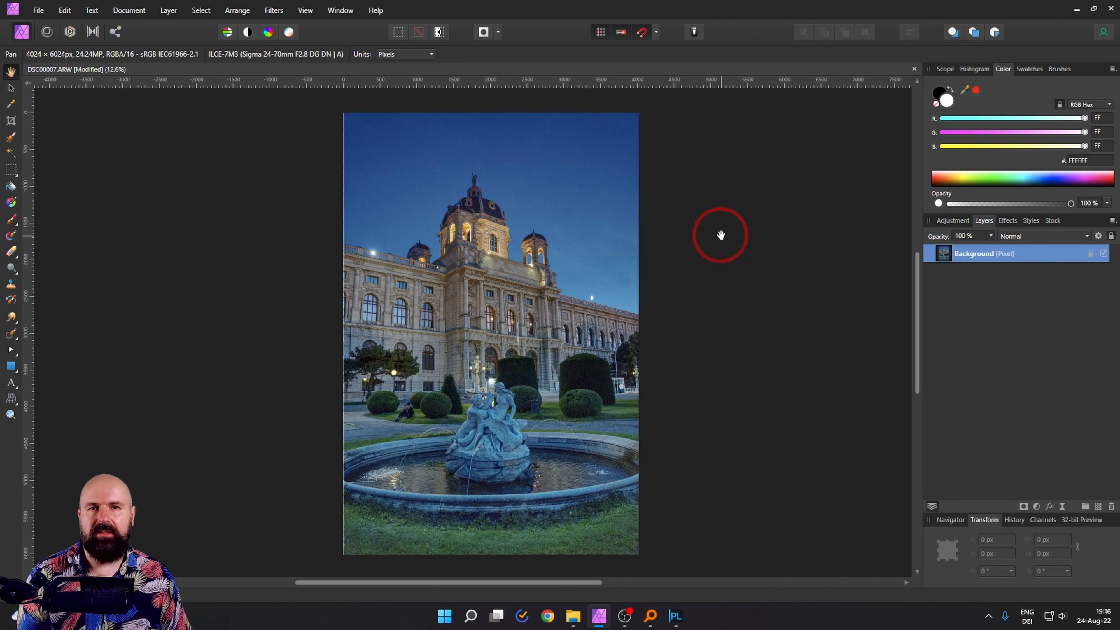
scroll(485, 401, "up", 10)
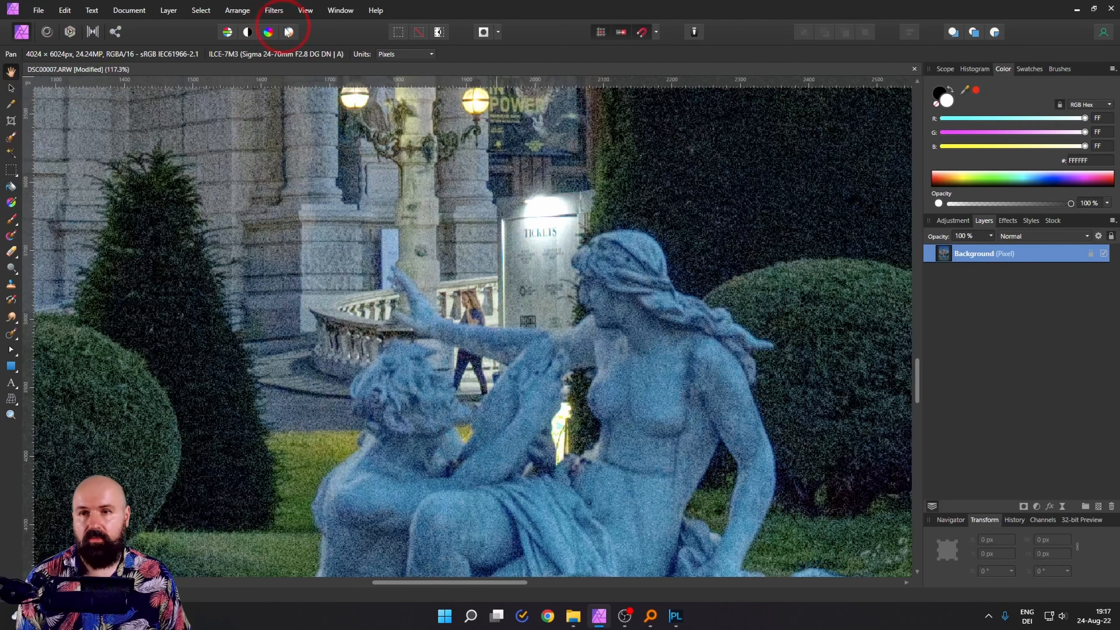
Apply Denoise with Luminance 71%, Luminance Detail 77% and Colors 61%, then fit the photo to view
left_click(279, 13)
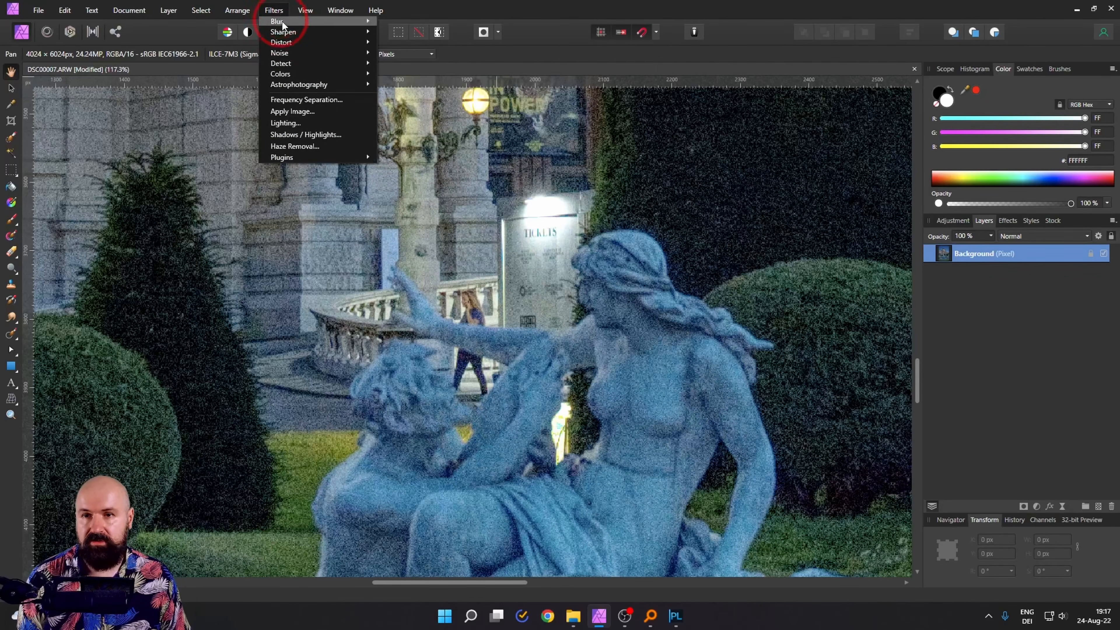
mouse_move(286, 44)
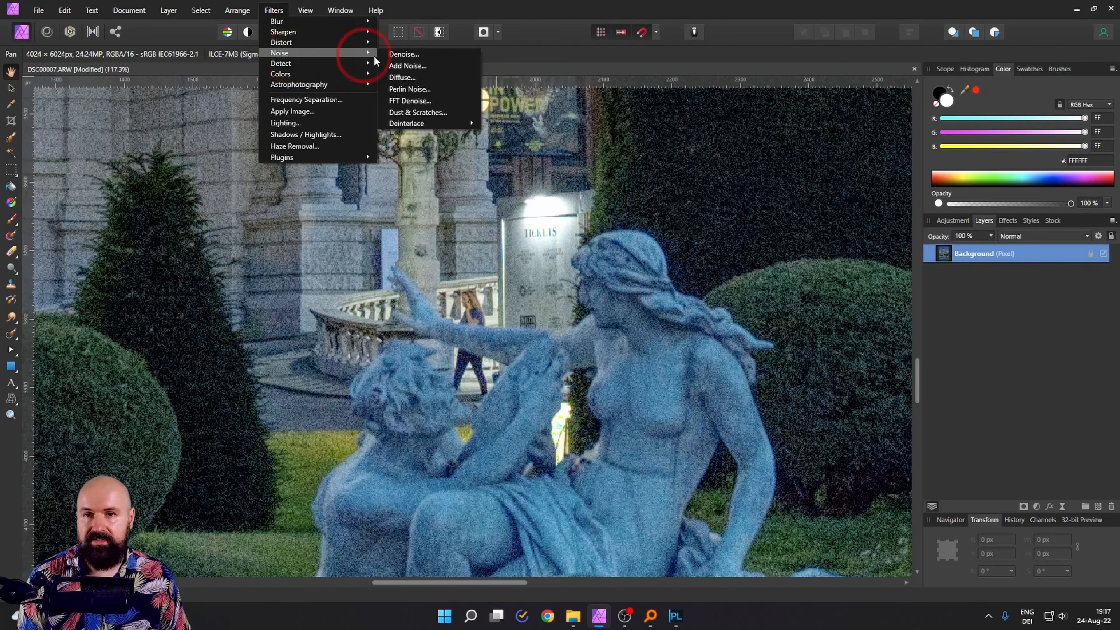
left_click(405, 58)
mouse_move(459, 386)
left_mouse_down()
mouse_move(470, 351)
mouse_move(431, 271)
mouse_move(357, 274)
left_mouse_up()
left_click(375, 330)
mouse_move(375, 329)
left_mouse_down()
mouse_move(358, 331)
mouse_move(372, 332)
left_mouse_up()
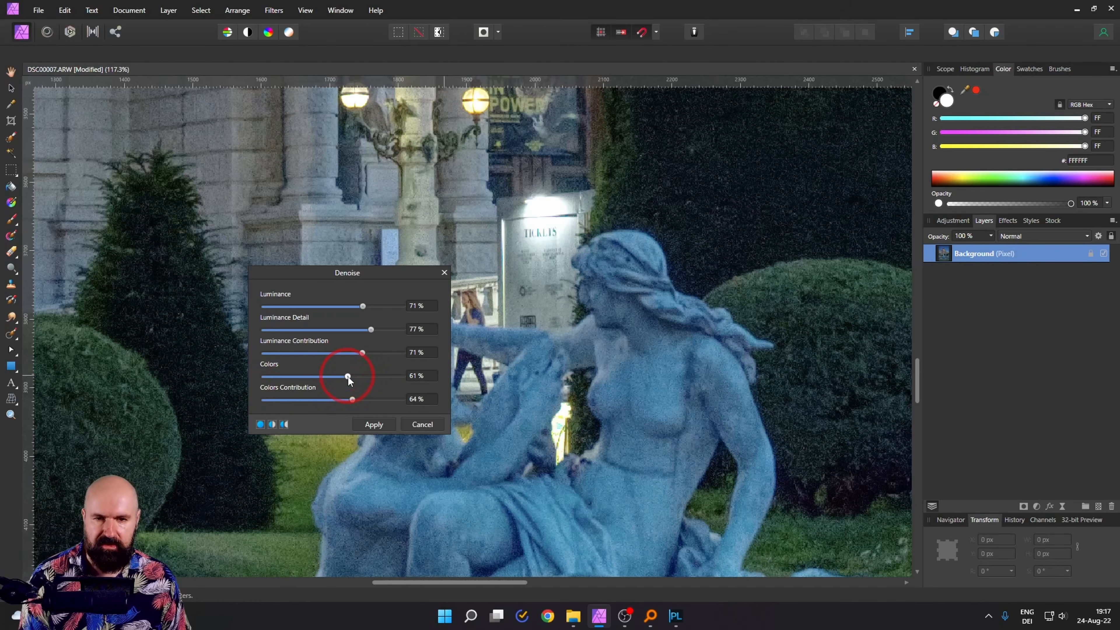
left_click(381, 424)
key("ctrl+0")
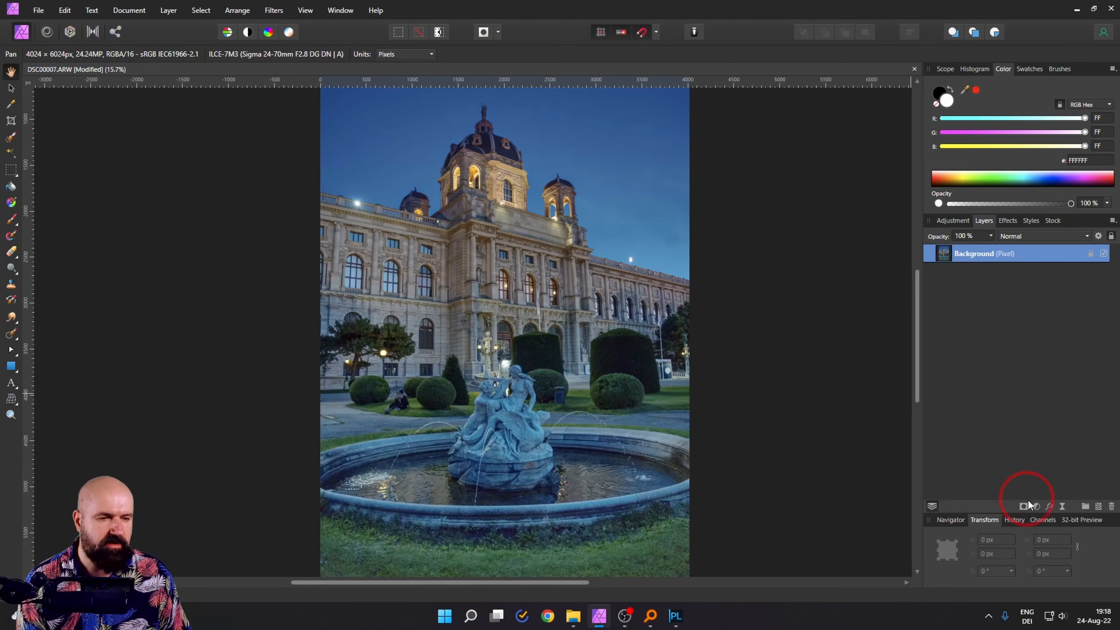
Add a Color Balance layer for the midtones: Cyan/Red 26%, Magenta/Green -19%, Yellow/Blue -44%
left_click(1037, 507)
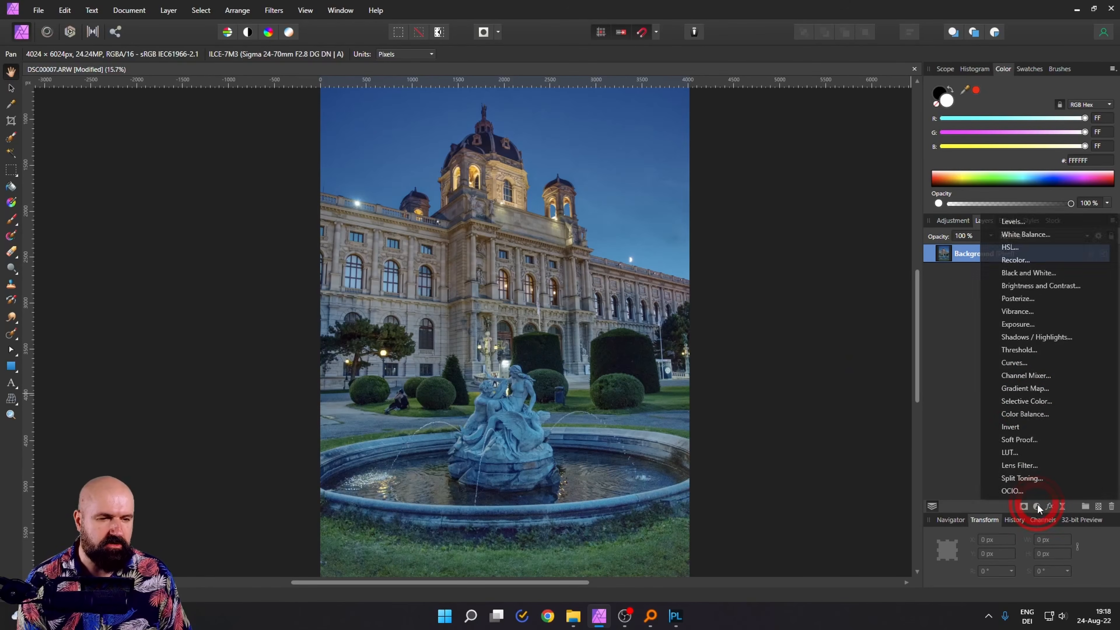
left_click(1029, 416)
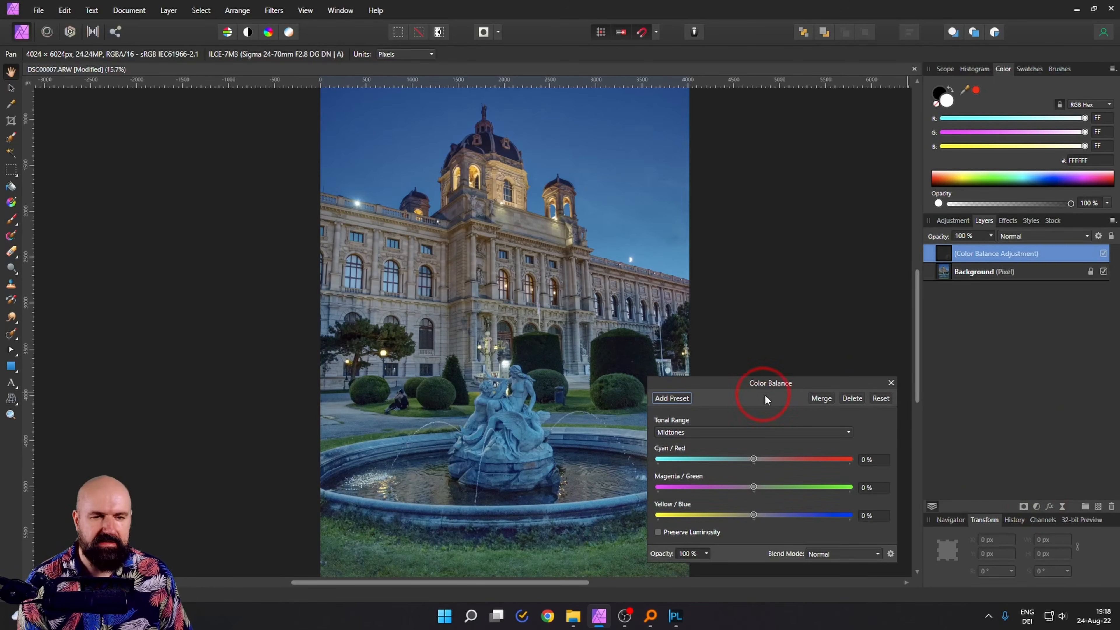
left_click_drag(764, 394, 820, 298)
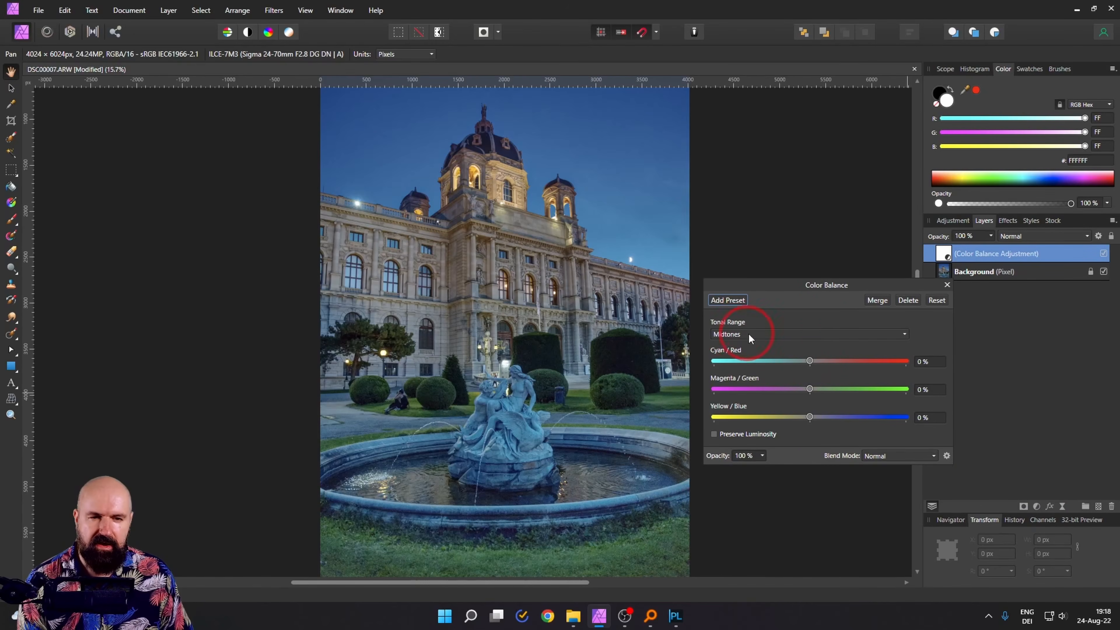
left_click_drag(811, 360, 779, 415)
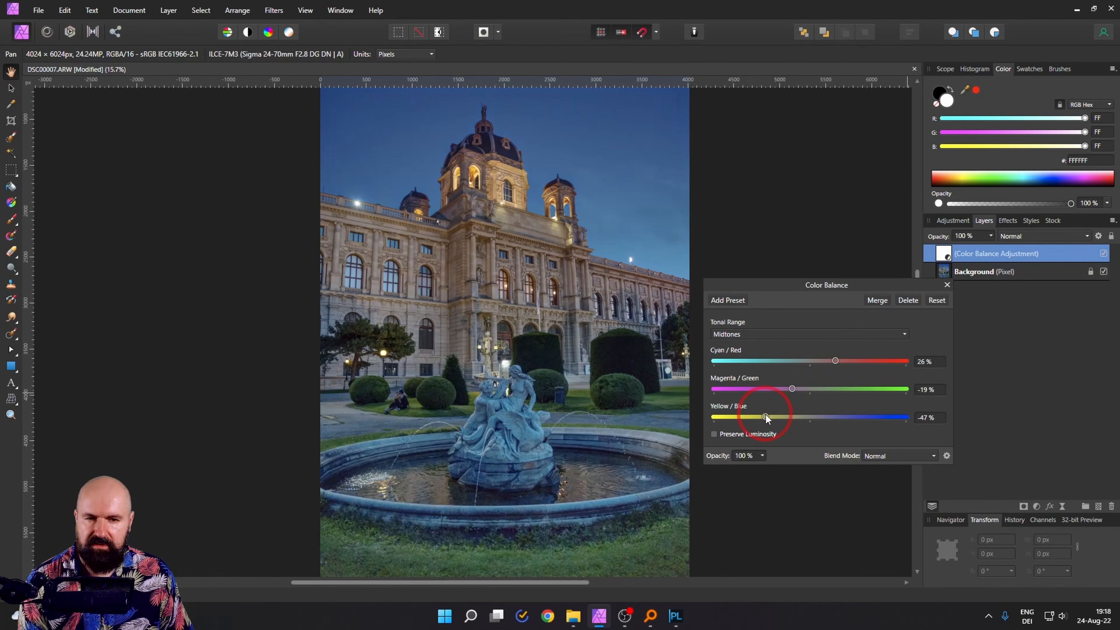
left_click(946, 285)
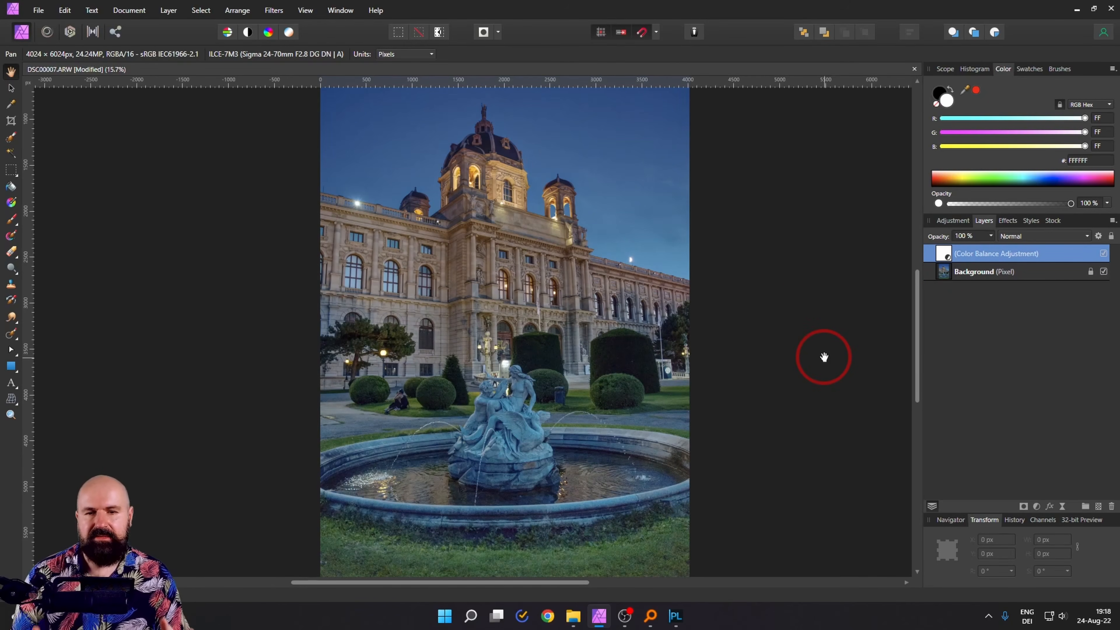